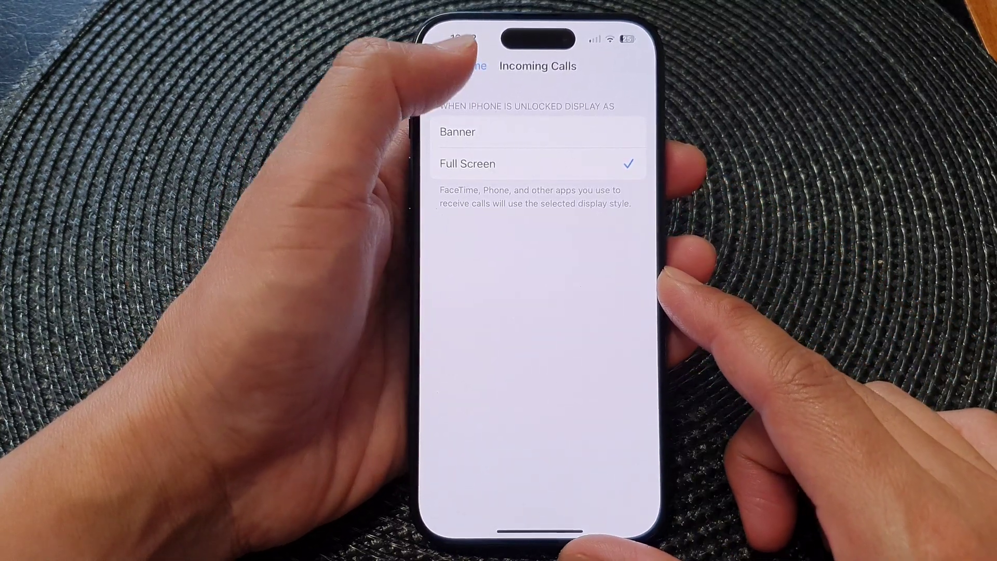
Step: Back out of FaceTime settings to the main Settings list, then return to the home screen
left_click(459, 65)
left_click(456, 64)
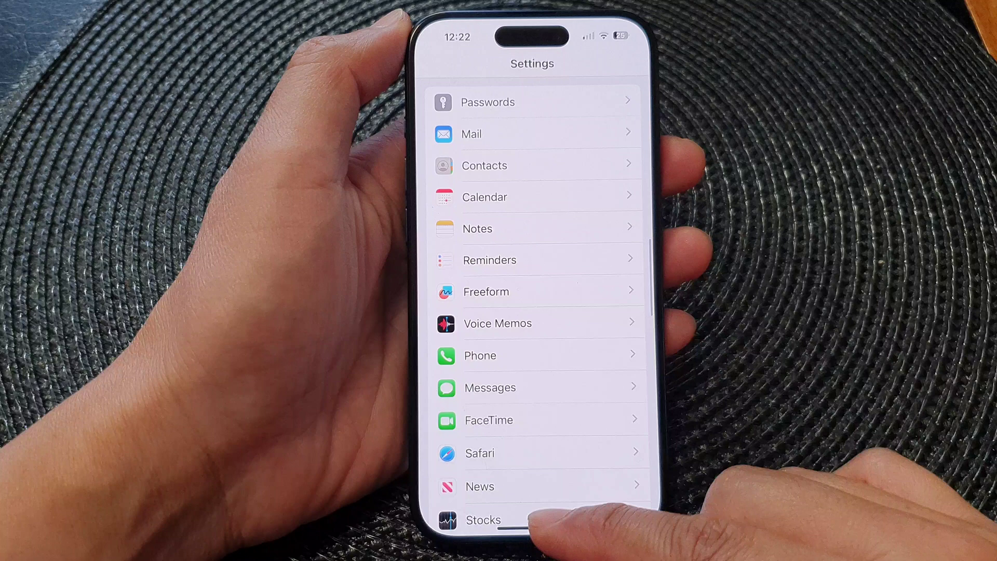
scroll(538, 514, "down", 1)
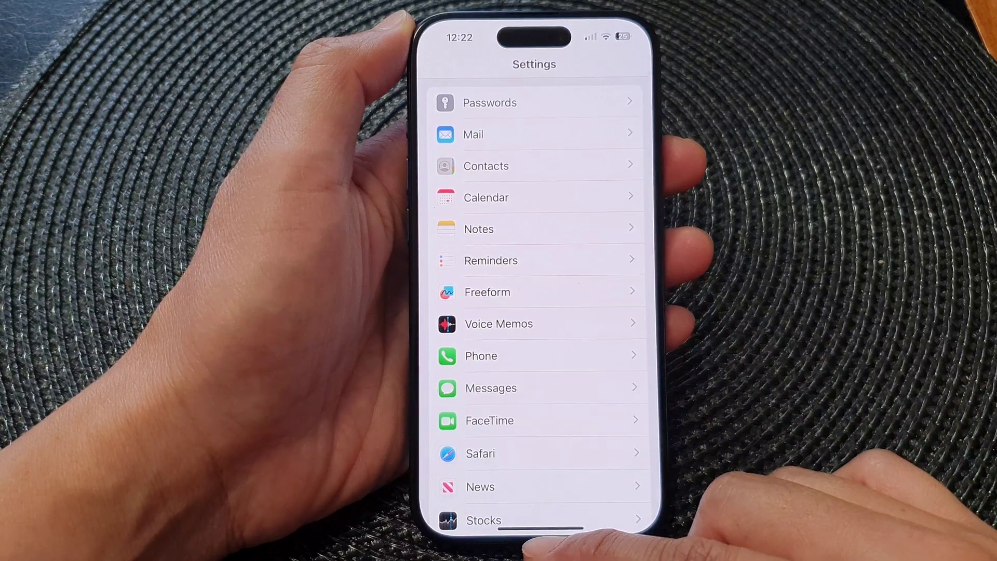
left_click_drag(539, 528, 545, 336)
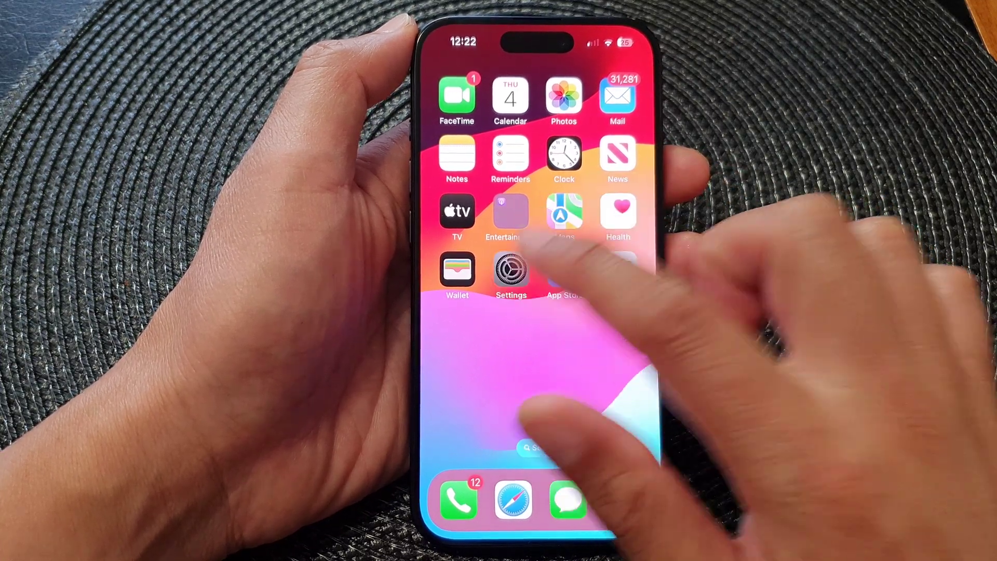
Step: From the home screen, open Settings and choose Banner under FaceTime's Incoming Calls options
left_click(510, 269)
scroll(645, 390, "up", 5)
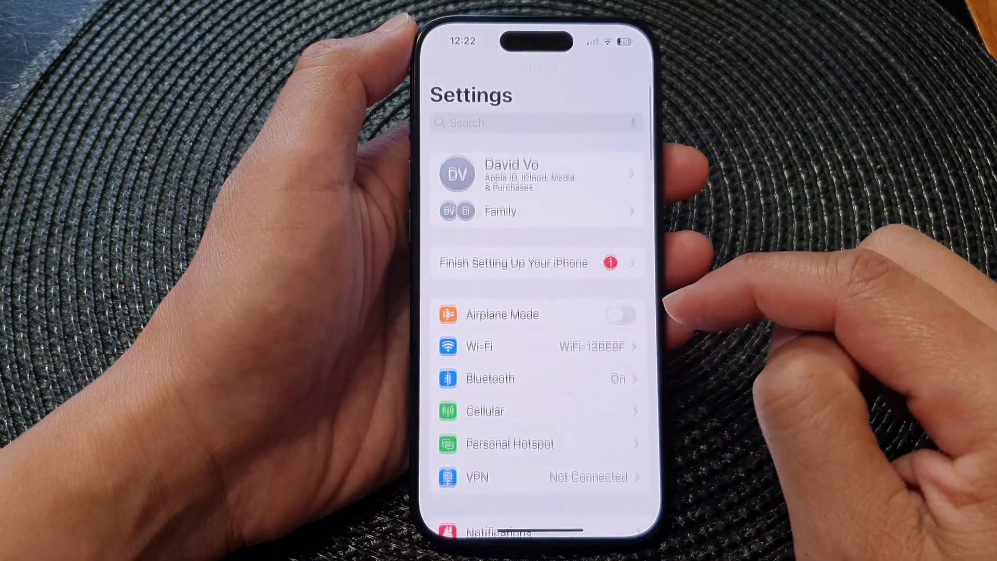
scroll(623, 343, "down", 3)
scroll(615, 323, "down", 2)
scroll(634, 357, "down", 4)
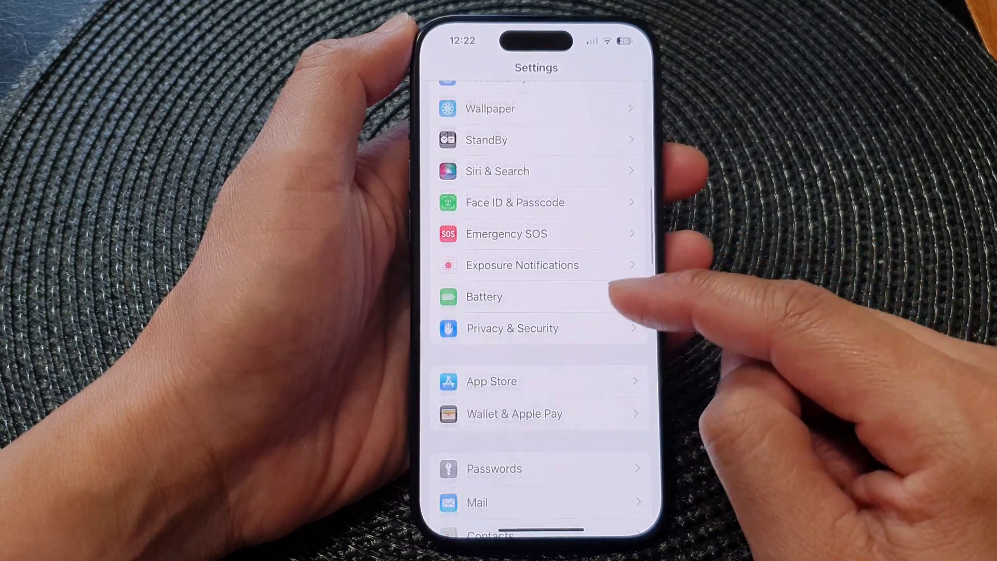
scroll(646, 294, "down", 2)
scroll(645, 289, "down", 2)
scroll(604, 319, "down", 2)
scroll(612, 262, "down", 2)
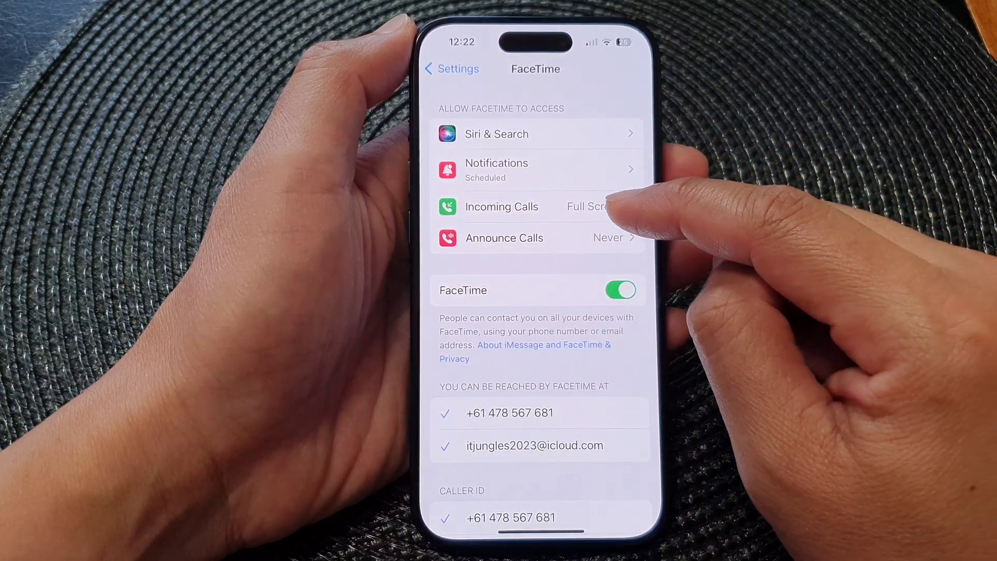
left_click(611, 206)
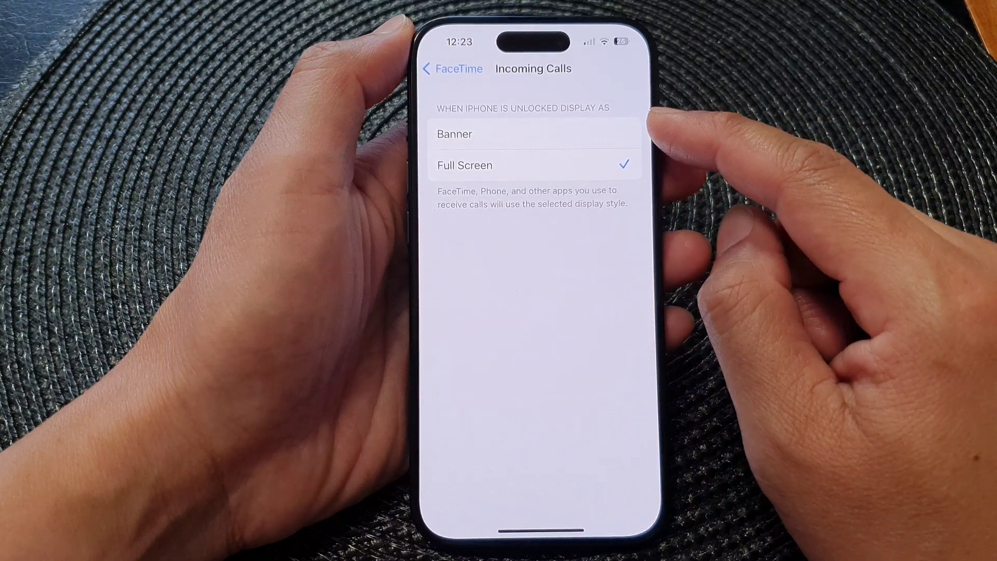
left_click(615, 134)
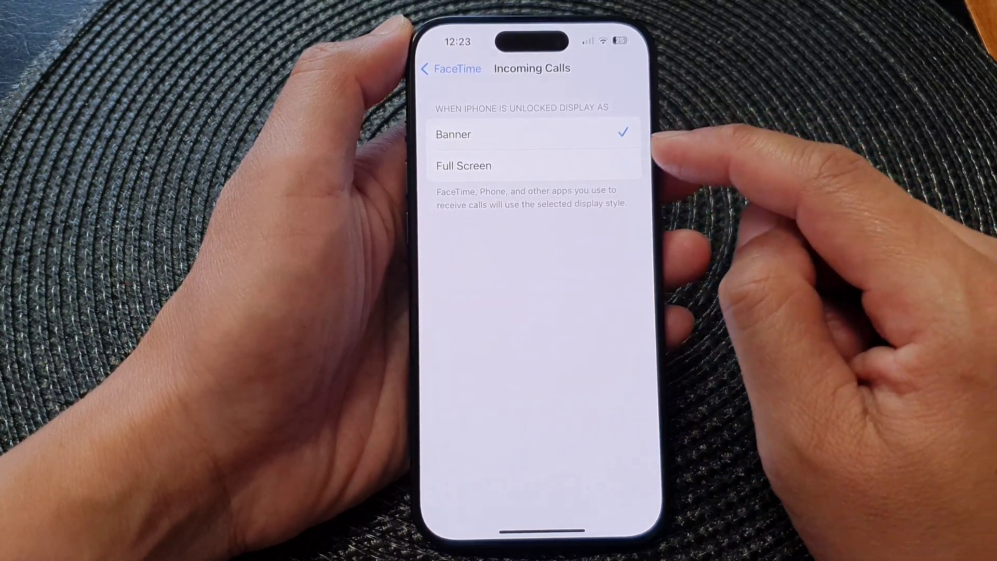
Step: Switch Incoming Calls to Full Screen, then decline the full-screen test FaceTime call
left_click(627, 165)
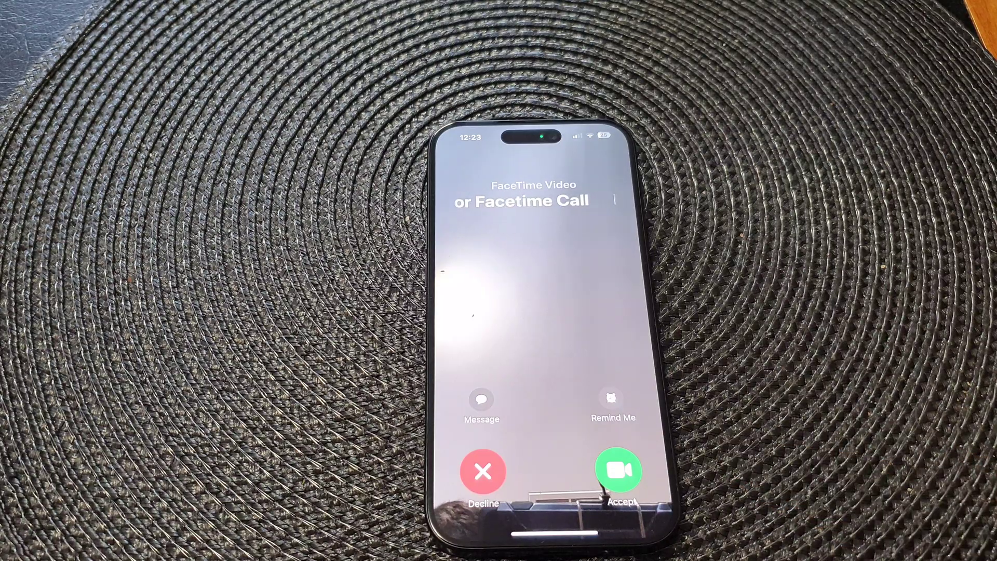
left_click(482, 471)
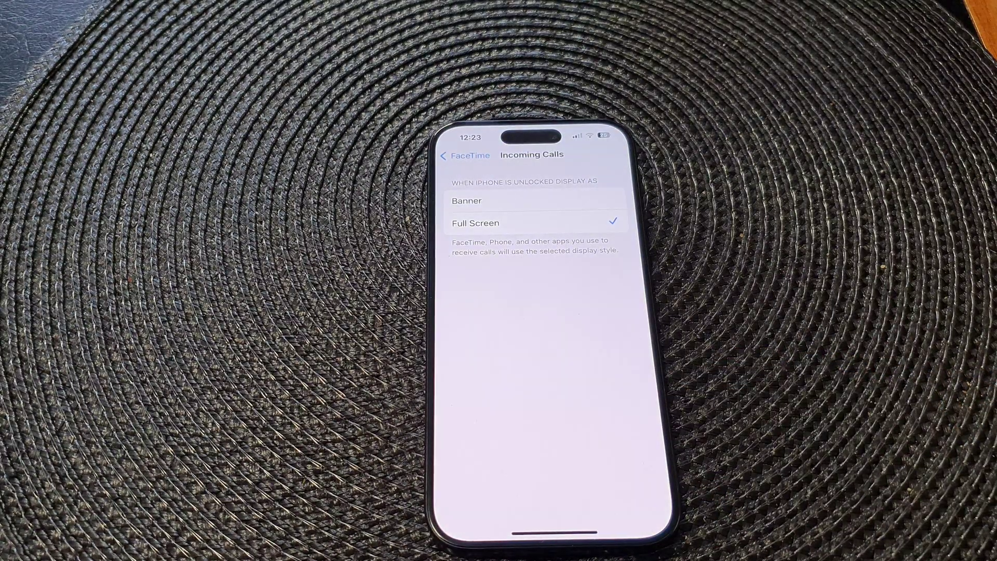
Step: Choose Banner, expand and answer the test call's banner, then return to the home screen
left_click(587, 200)
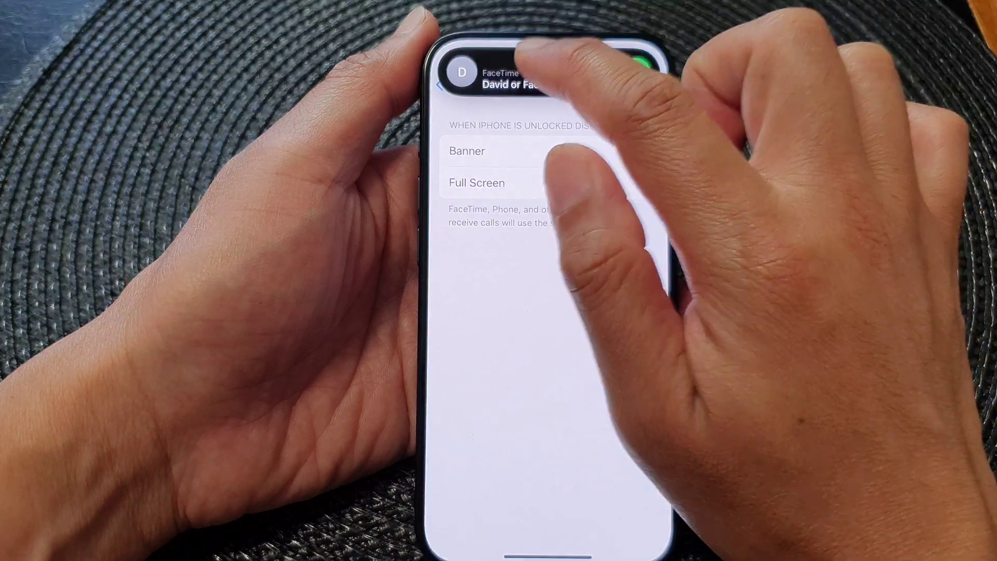
left_click(530, 78)
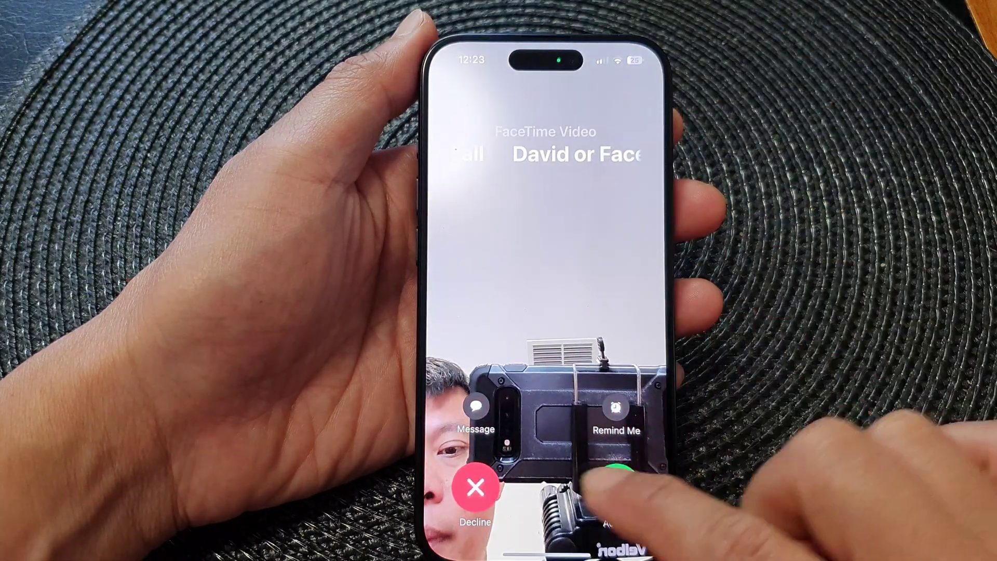
left_click(619, 489)
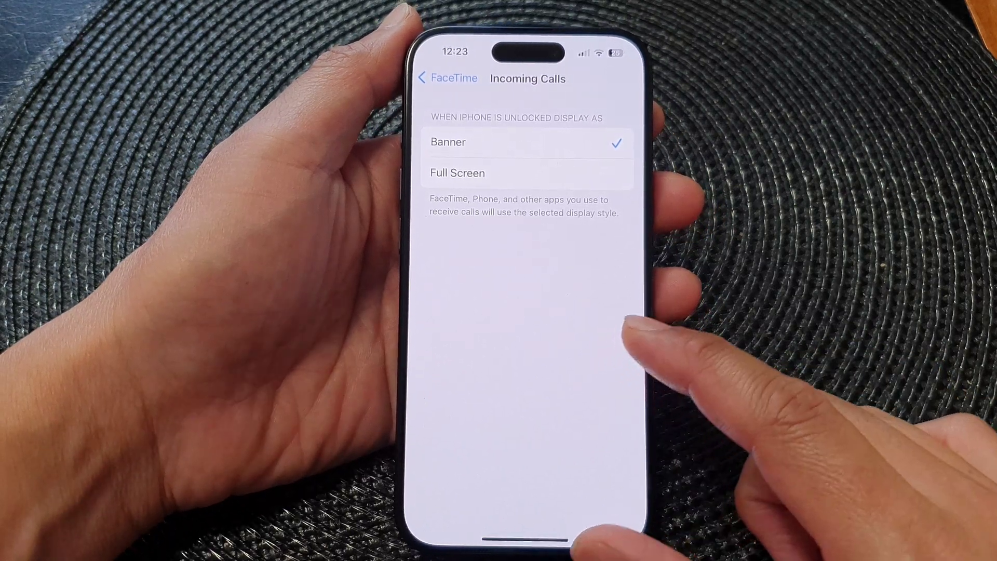
left_click_drag(523, 537, 523, 351)
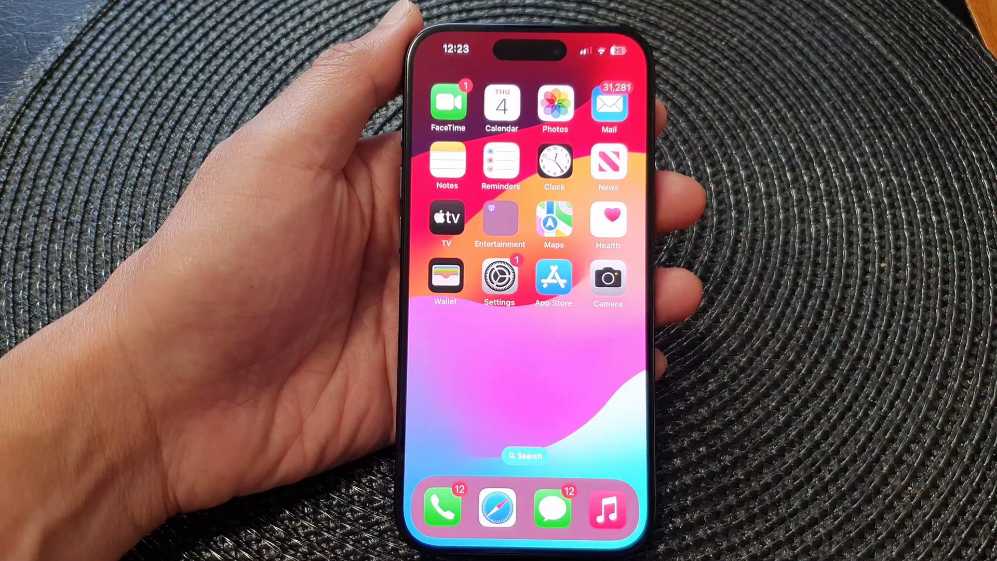